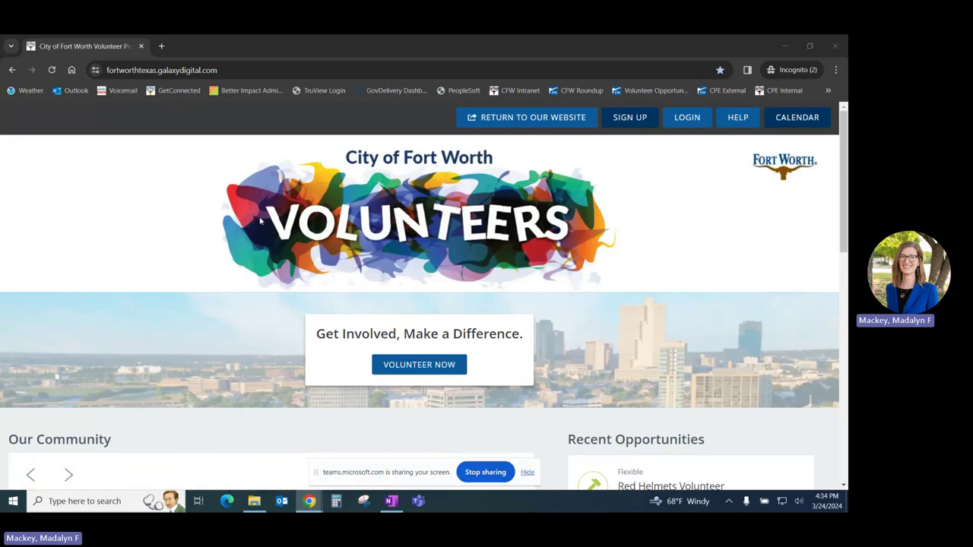
Switch from the incognito window to the window where the volunteer is logged in.
scroll(174, 251, "down", 2)
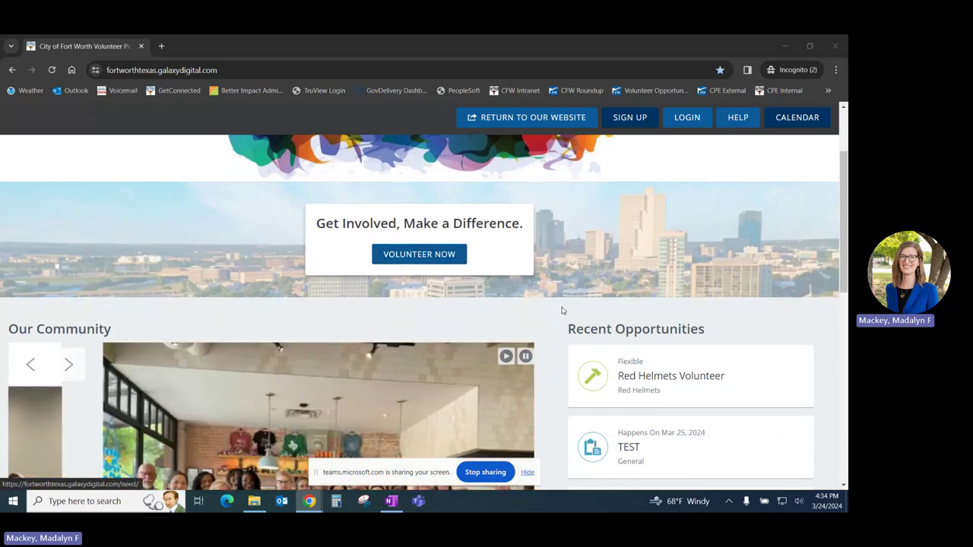
scroll(562, 316, "down", 4)
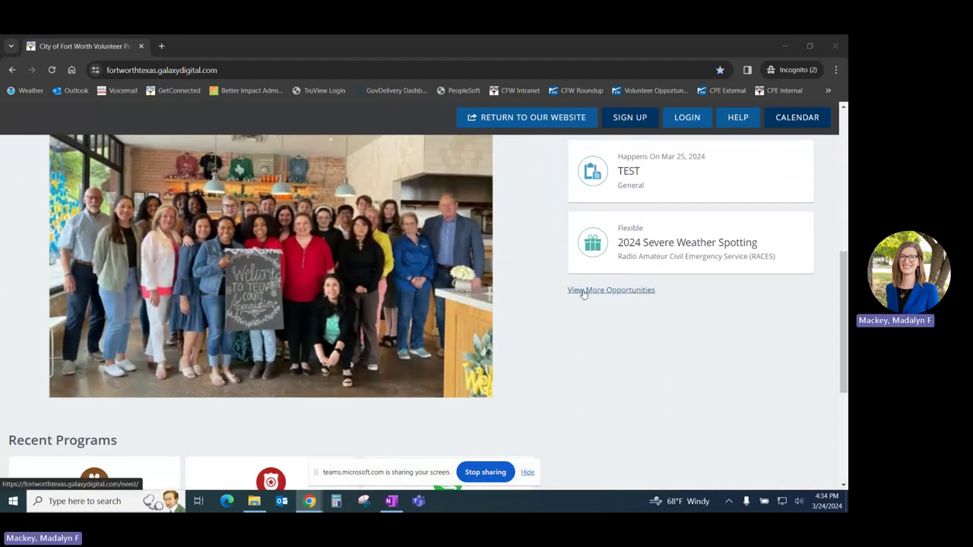
scroll(185, 308, "down", 3)
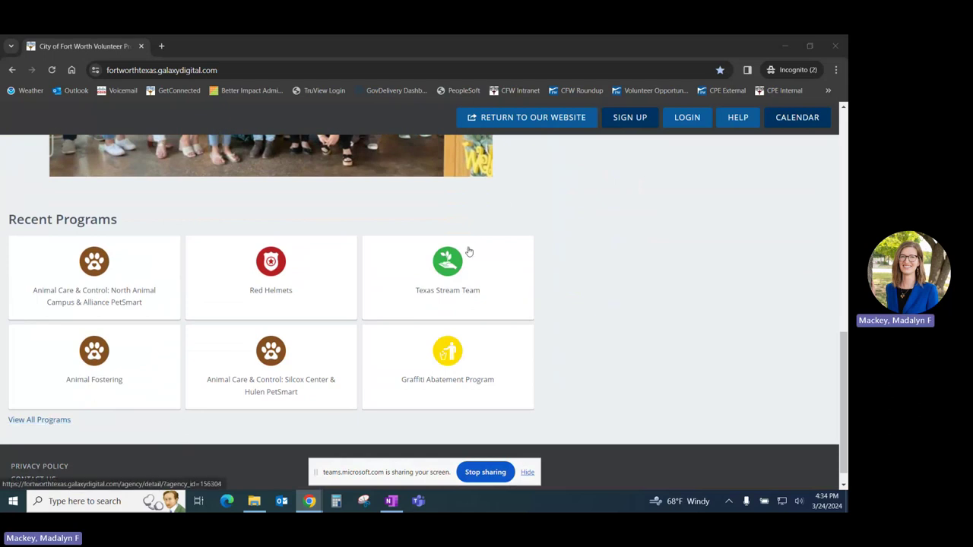
left_click(785, 48)
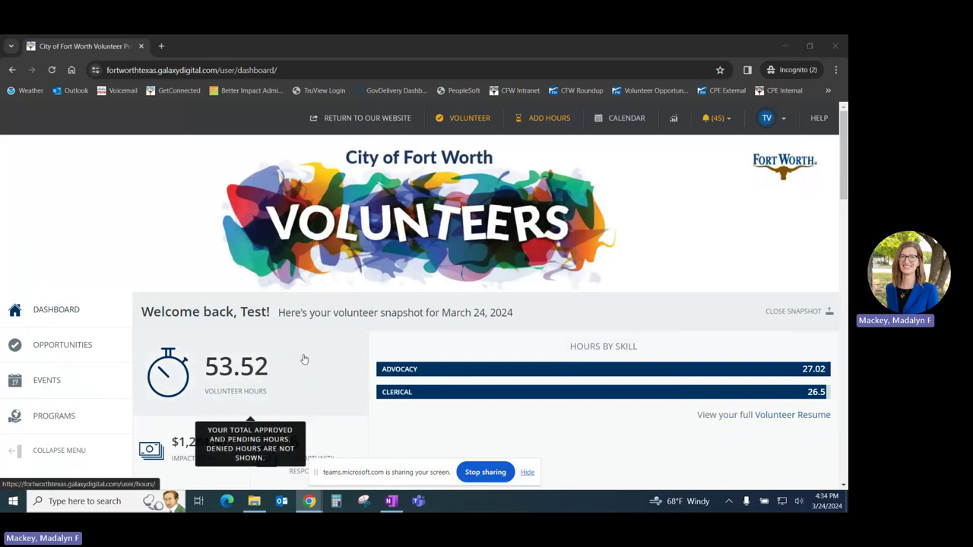
scroll(68, 298, "down", 1)
scroll(68, 298, "down", 1)
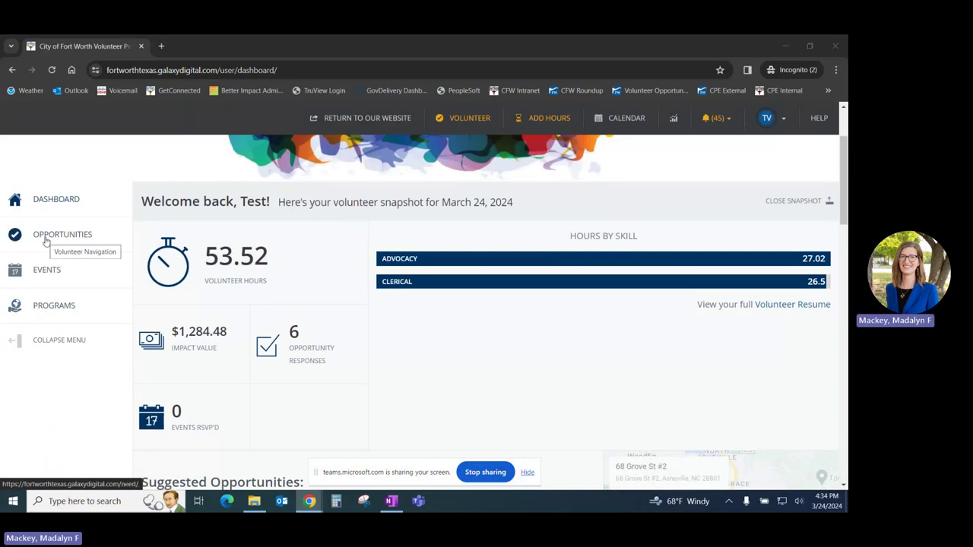
Open PROGRAMS from the dashboard sidebar and scroll through the program cards.
left_click(42, 311)
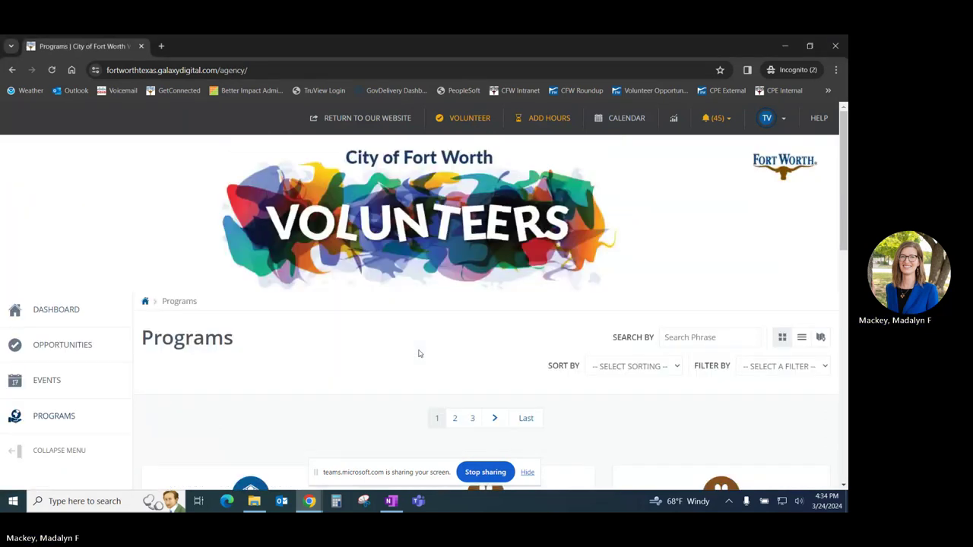
scroll(377, 350, "down", 2)
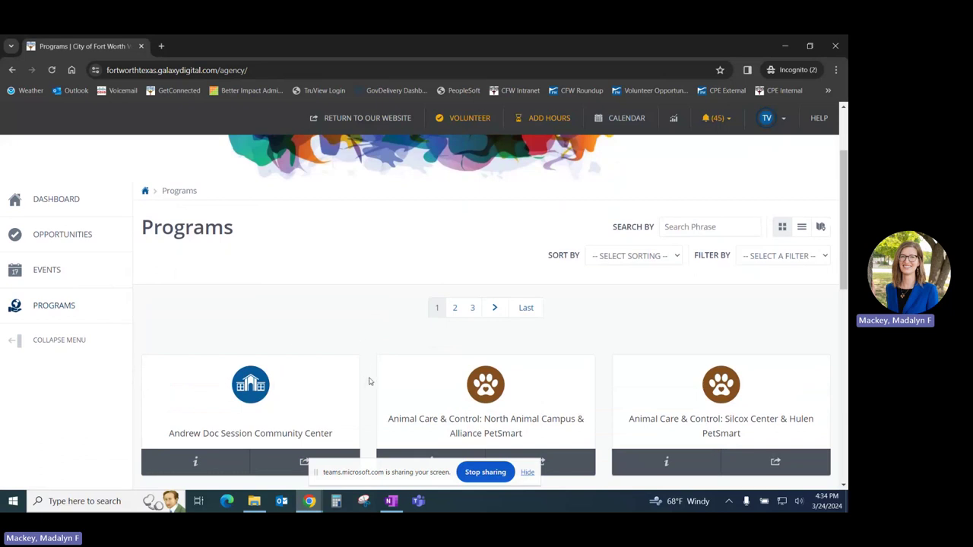
scroll(369, 382, "down", 2)
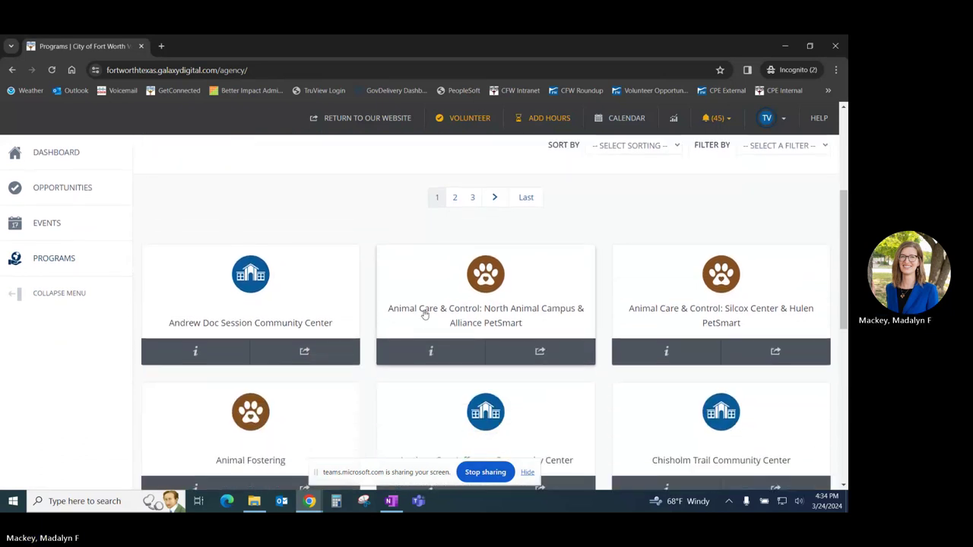
Open the Animal Care & Control: North Animal Campus & Alliance PetSmart program and scroll to Program Opportunities.
left_click(471, 308)
scroll(563, 323, "down", 1)
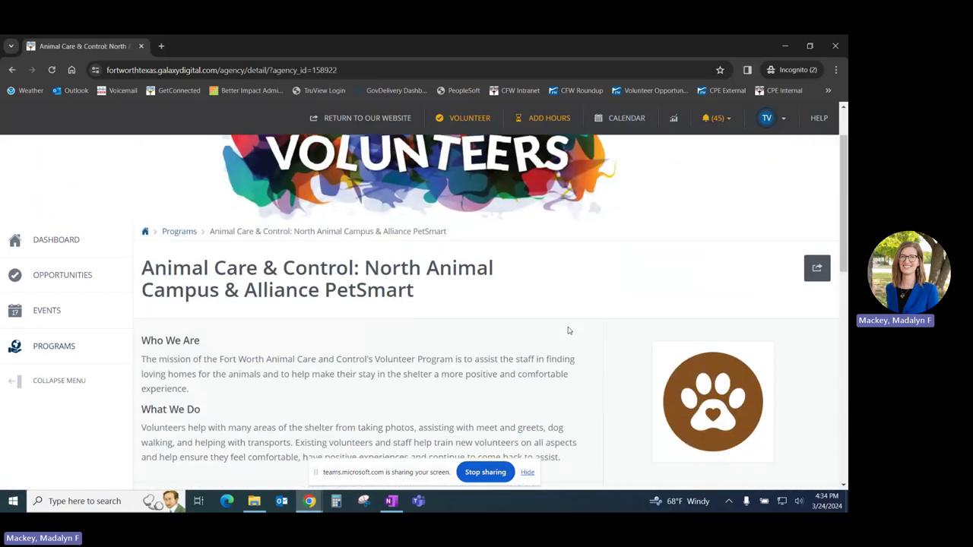
scroll(570, 330, "down", 1)
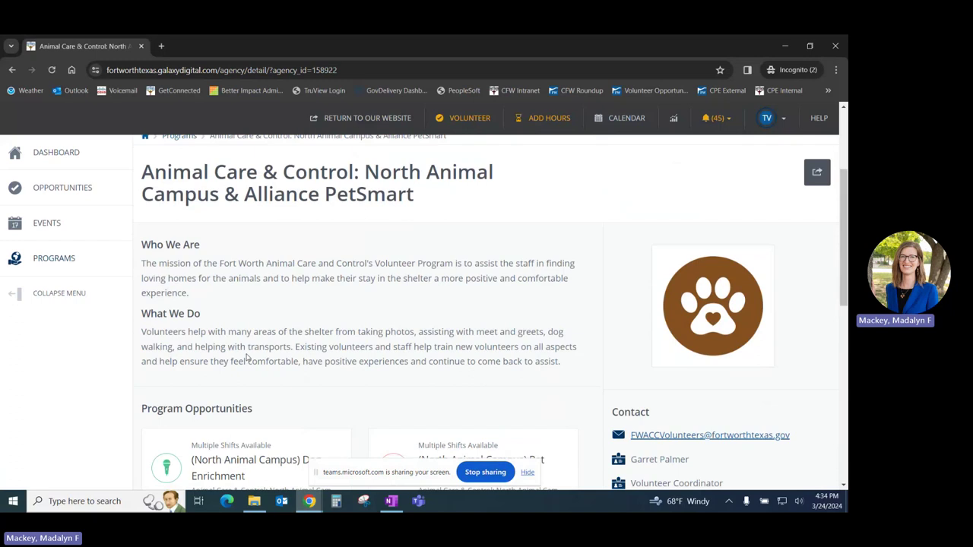
scroll(571, 322, "down", 2)
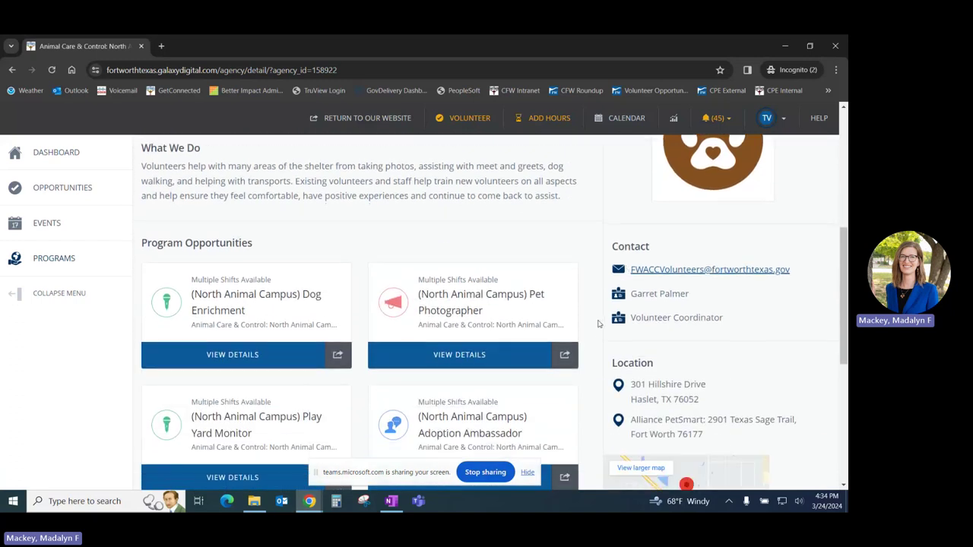
scroll(596, 333, "down", 1)
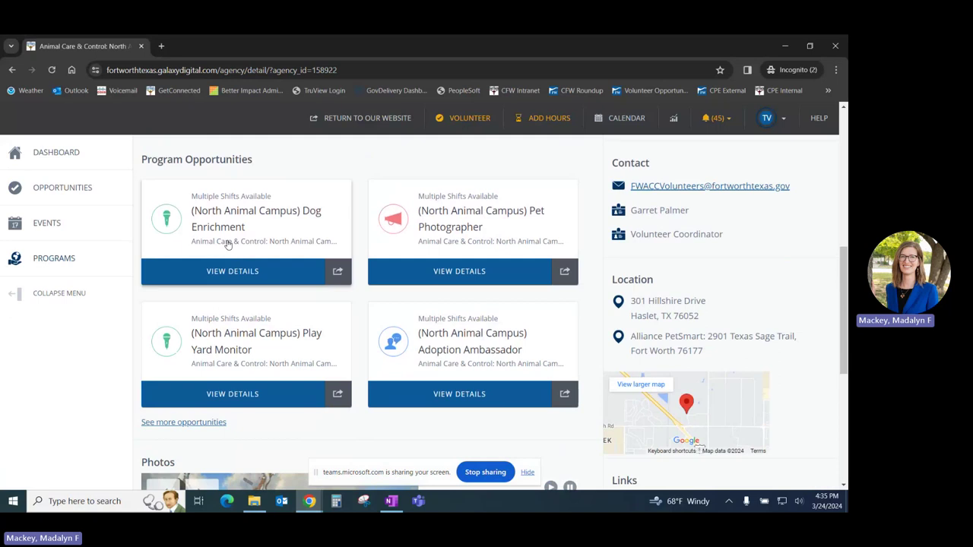
Show all of this program's opportunities with See more opportunities.
left_click(161, 425)
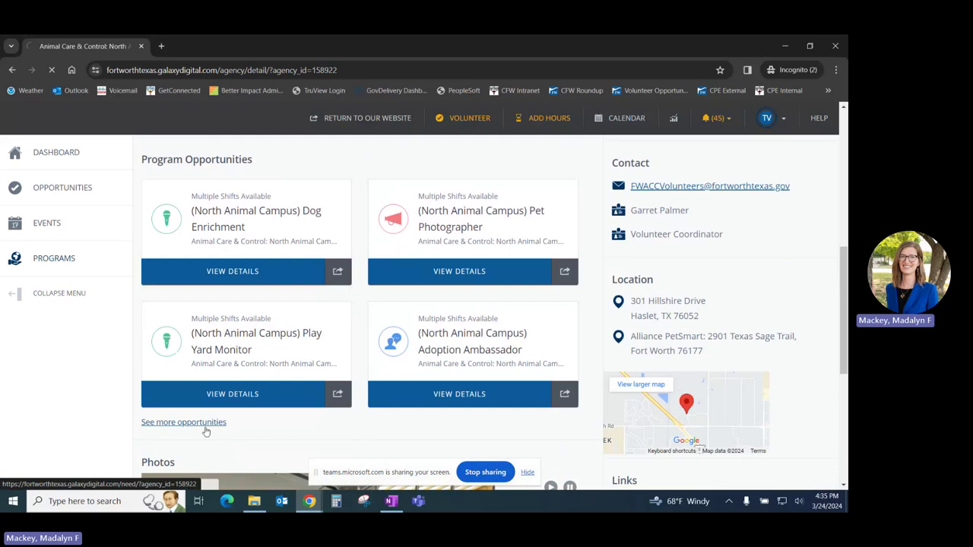
scroll(402, 342, "down", 3)
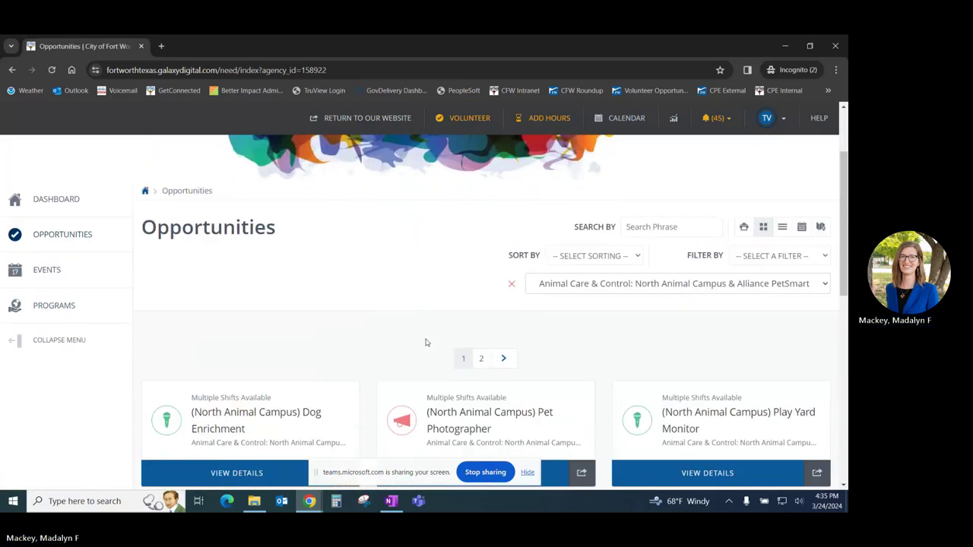
scroll(368, 340, "down", 1)
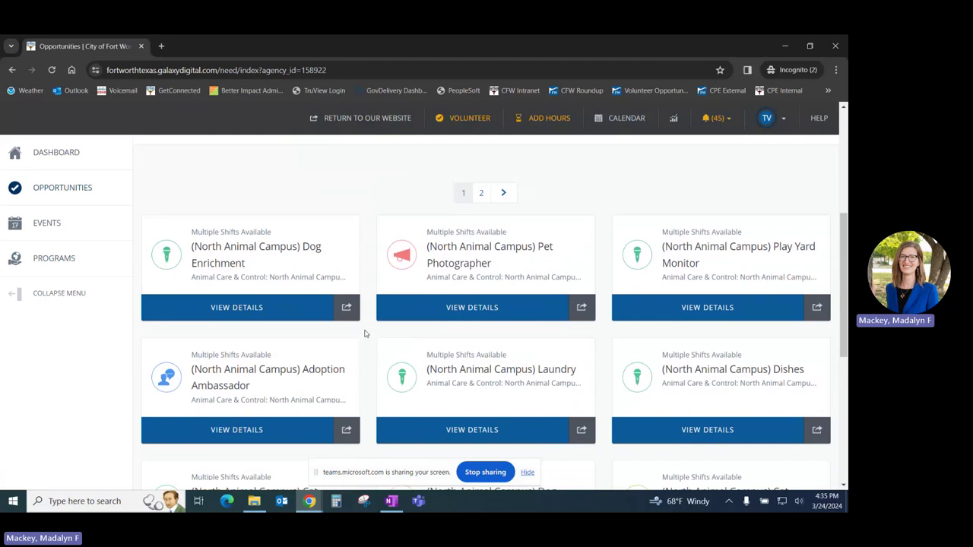
Open the (North Animal Campus) Pet Photographer opportunity and review its Shifts table.
left_click(470, 270)
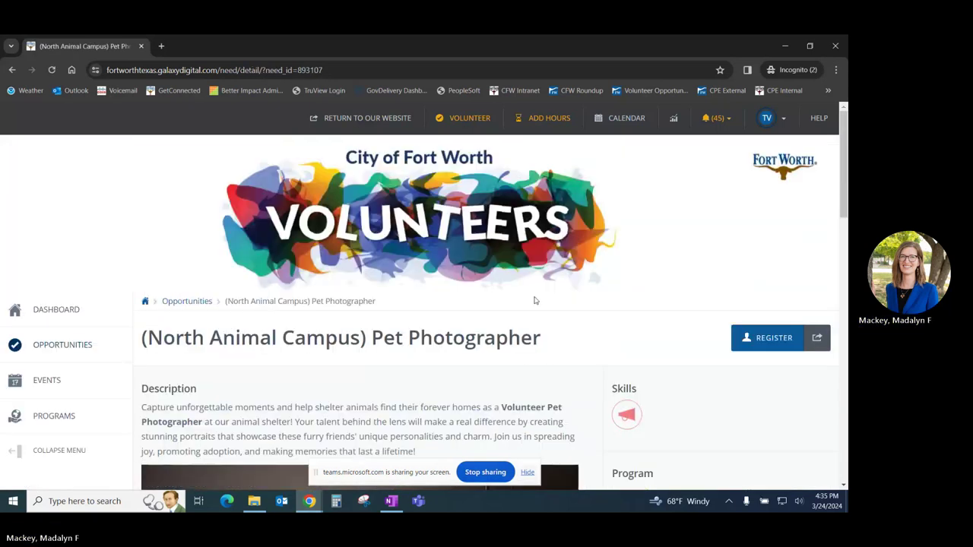
scroll(536, 296, "down", 3)
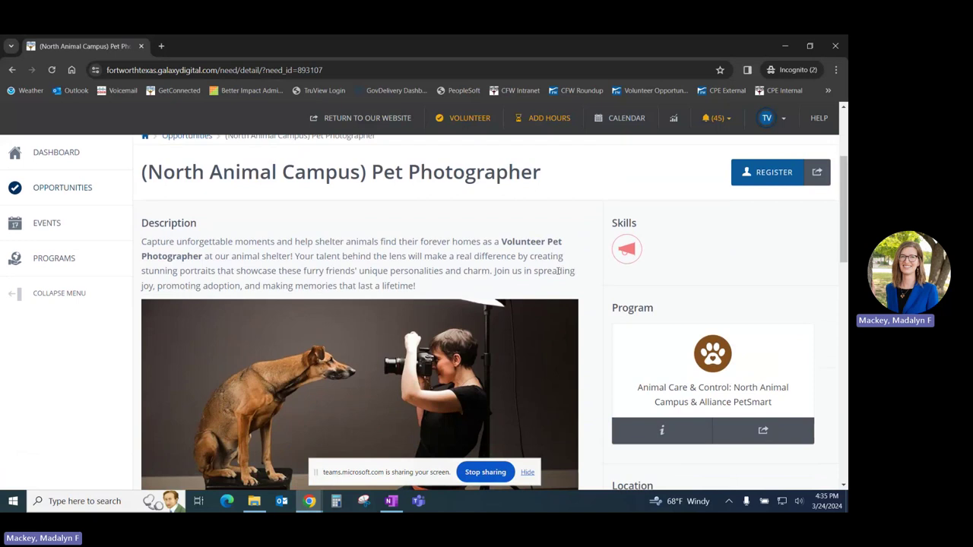
scroll(564, 271, "up", 1)
scroll(582, 311, "down", 3)
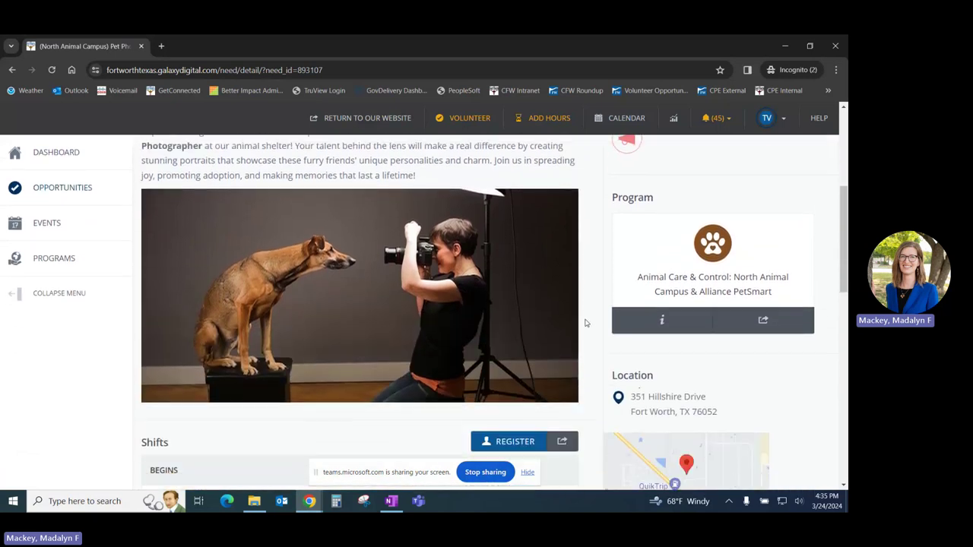
scroll(585, 323, "up", 1)
scroll(584, 322, "up", 3)
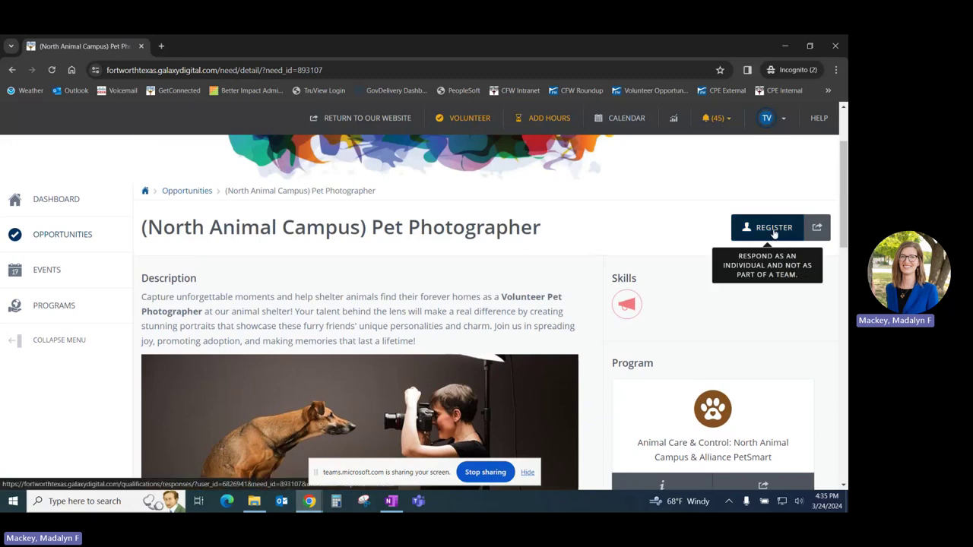
scroll(582, 274, "down", 5)
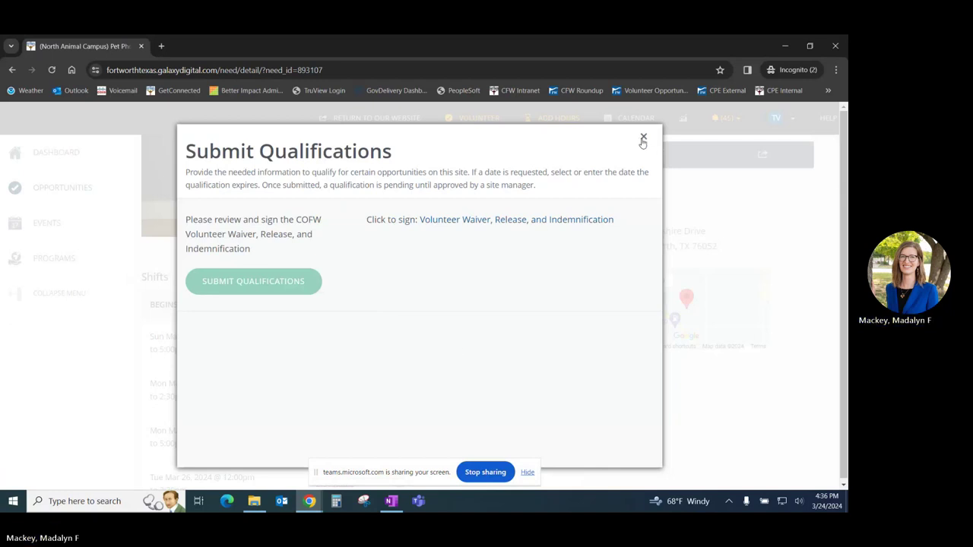
Dismiss the Submit Qualifications request and return to the full Opportunities list.
left_click(642, 139)
scroll(168, 369, "up", 5)
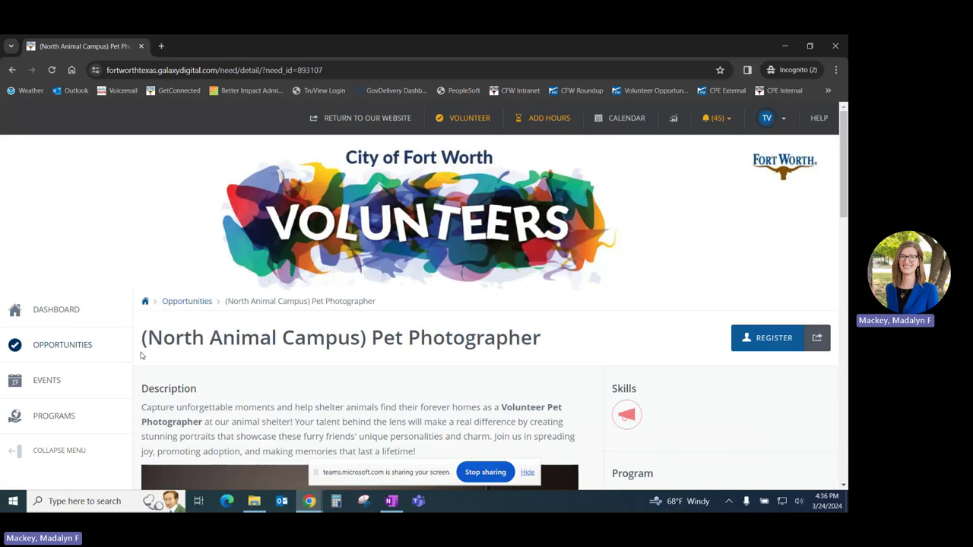
left_click(50, 350)
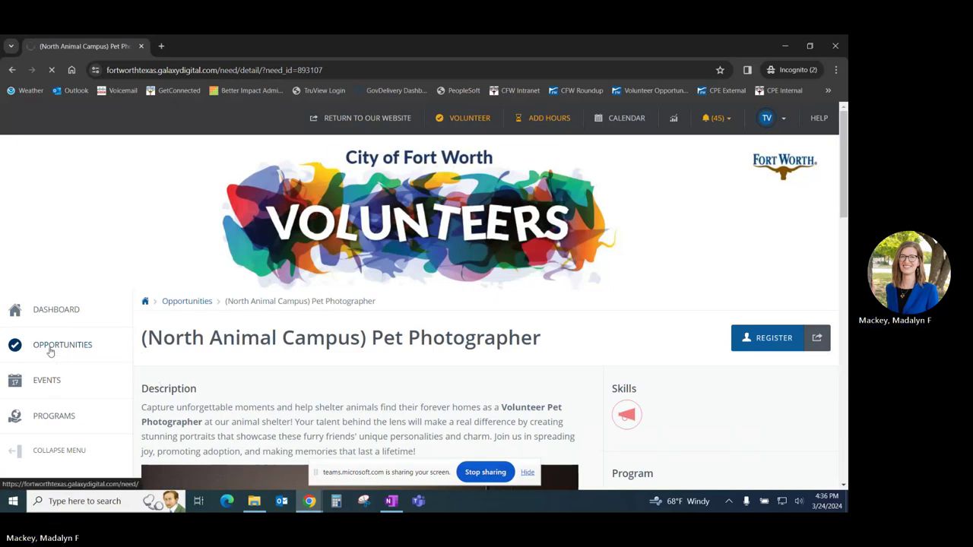
scroll(319, 333, "down", 2)
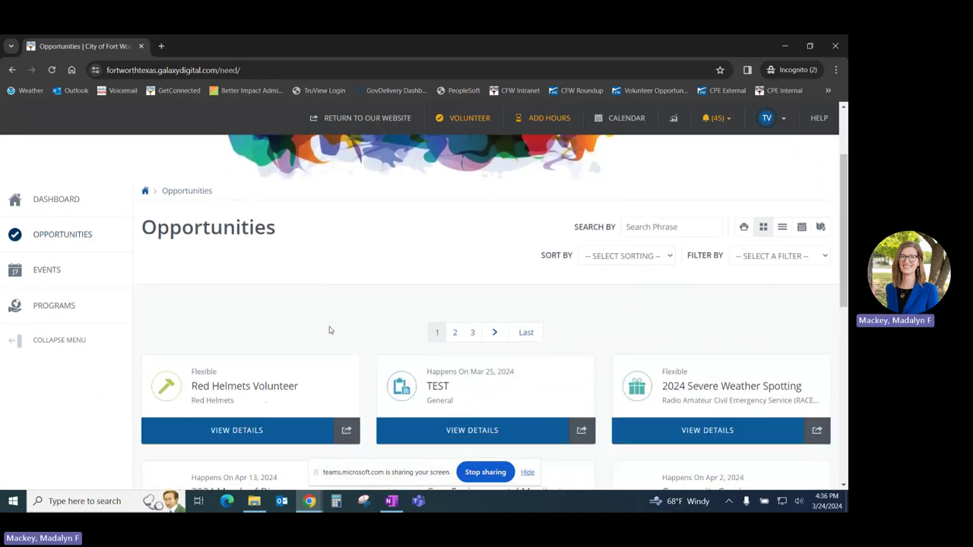
scroll(369, 343, "down", 1)
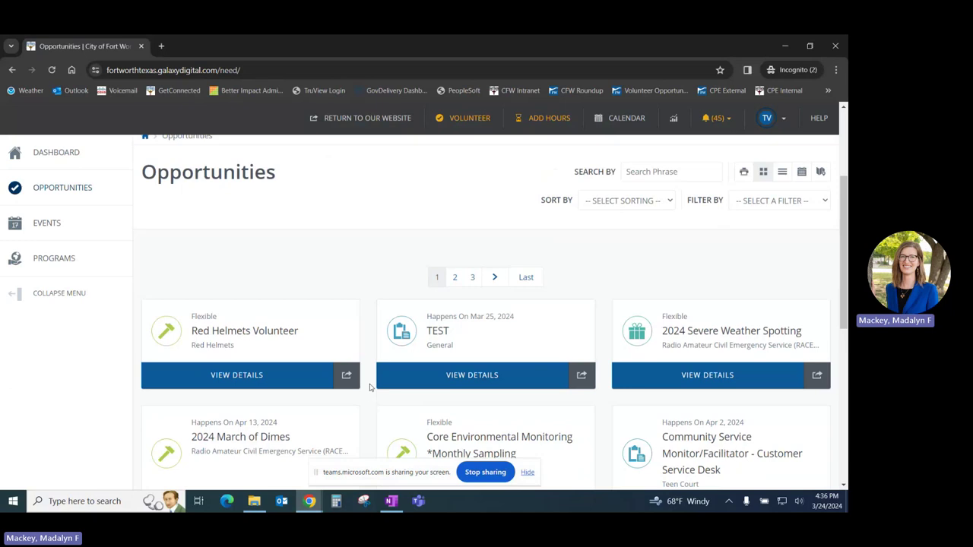
scroll(369, 388, "up", 2)
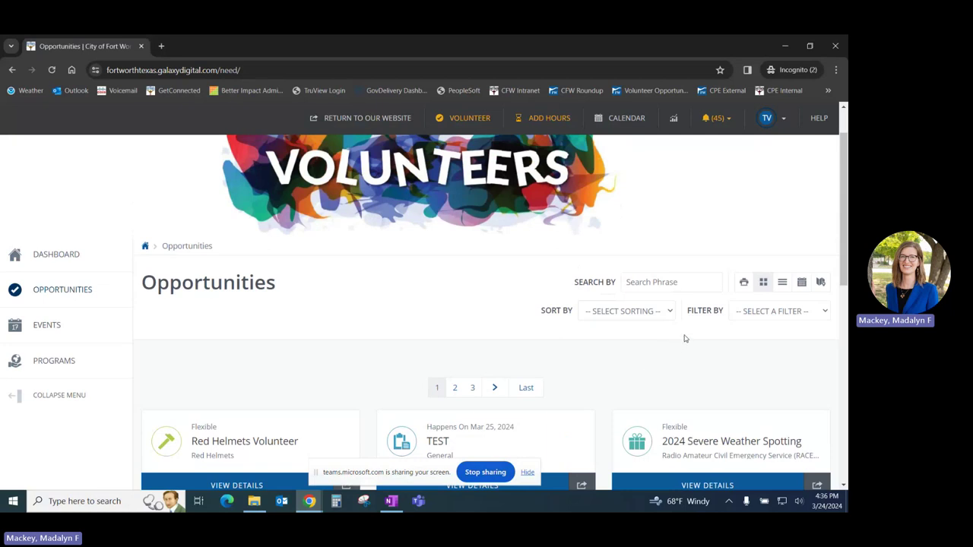
Filter by Program 'Animal Care & Control: North Animal Campus & Alliance PetSmart' and search.
left_click(743, 317)
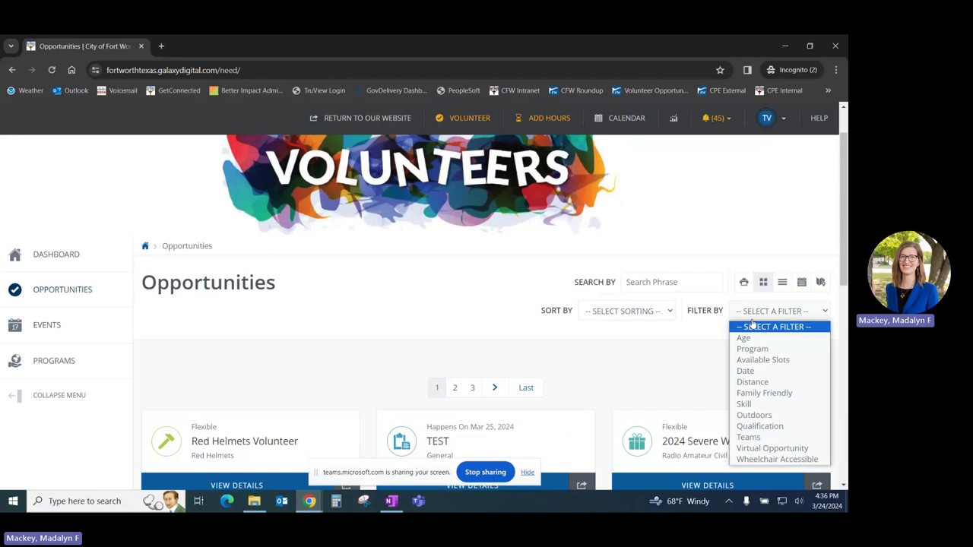
left_click(753, 352)
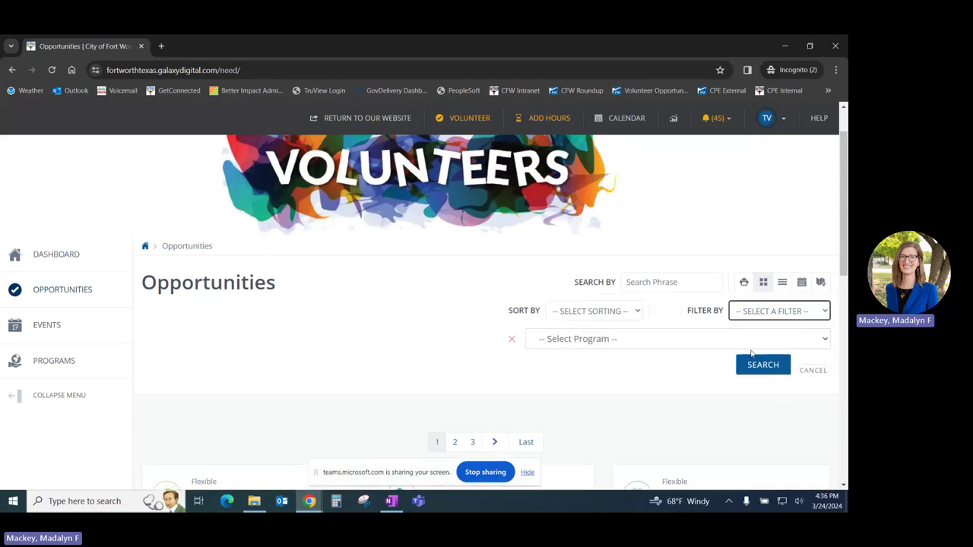
left_click(659, 347)
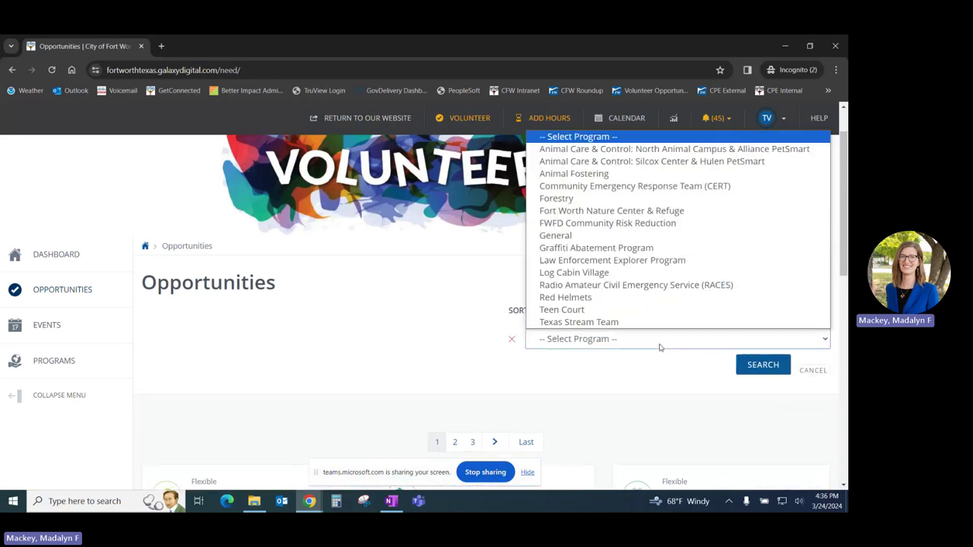
left_click(631, 149)
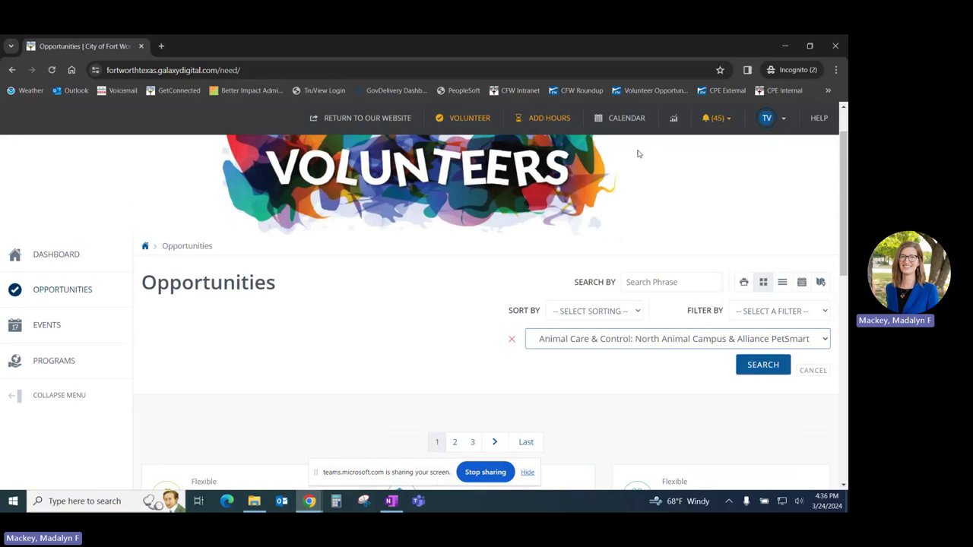
left_click(755, 368)
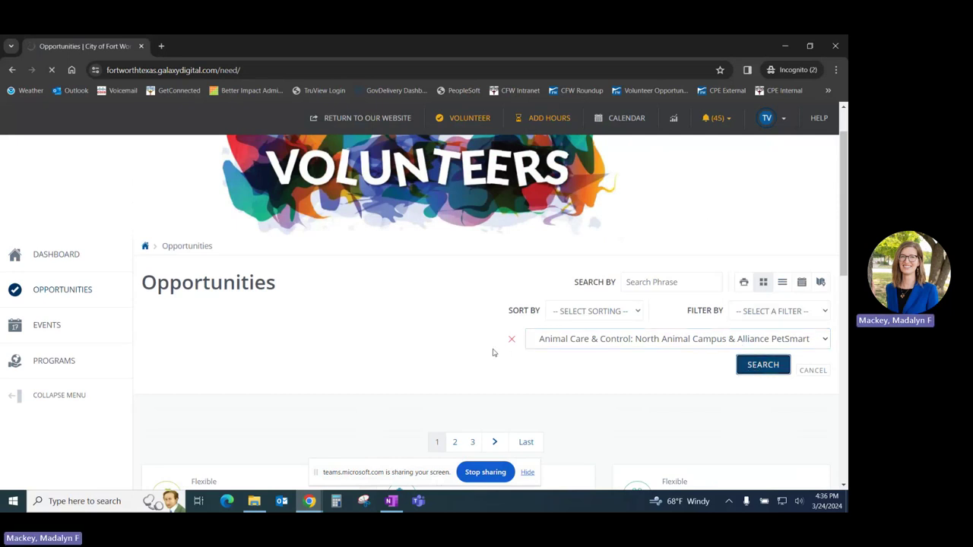
Open the (North Animal Campus) Play Yard Monitor details and view its 4-hour shifts.
scroll(396, 348, "down", 4)
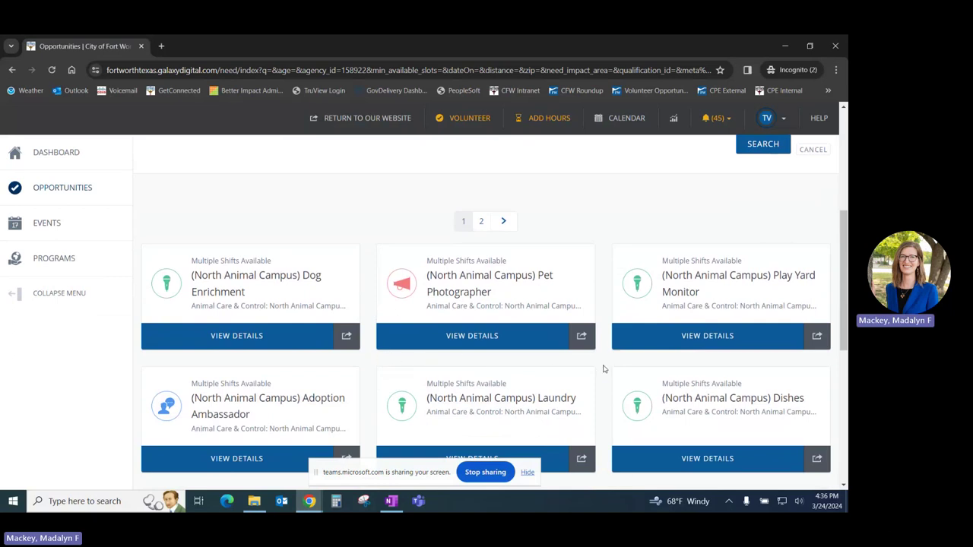
left_click(716, 321)
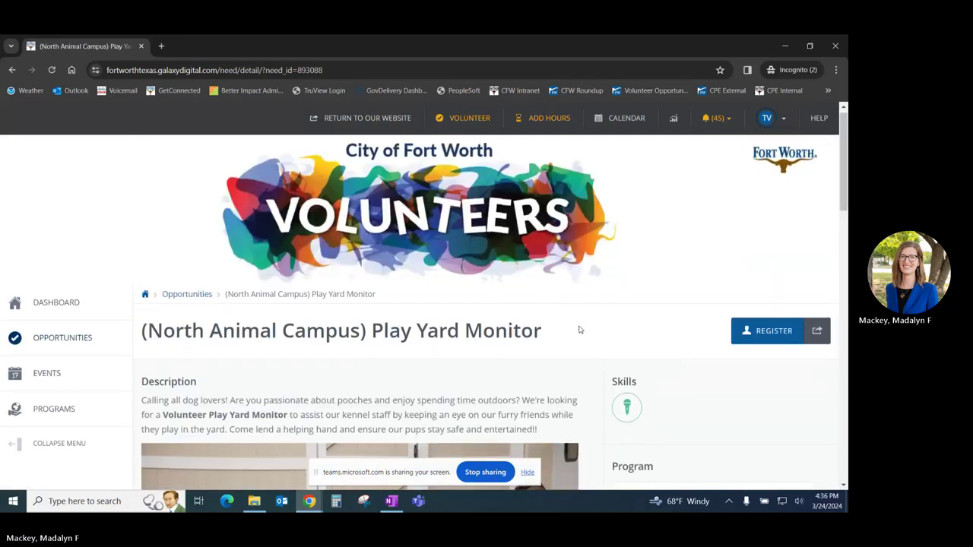
scroll(579, 330, "down", 2)
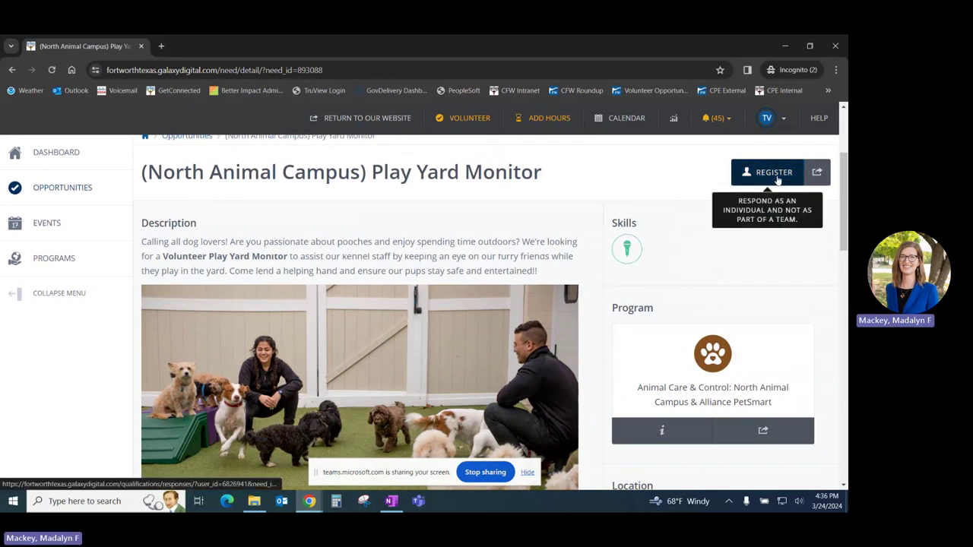
scroll(582, 263, "down", 4)
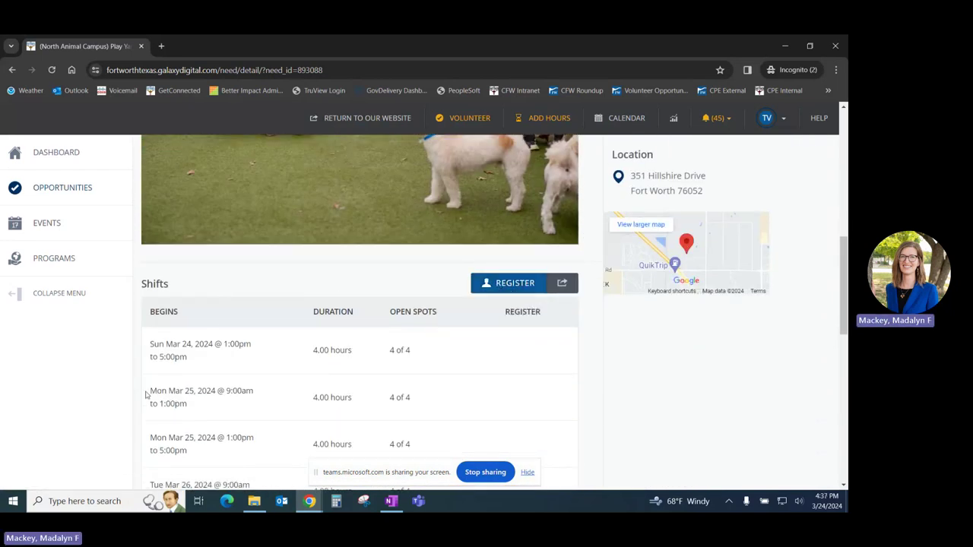
left_click(501, 286)
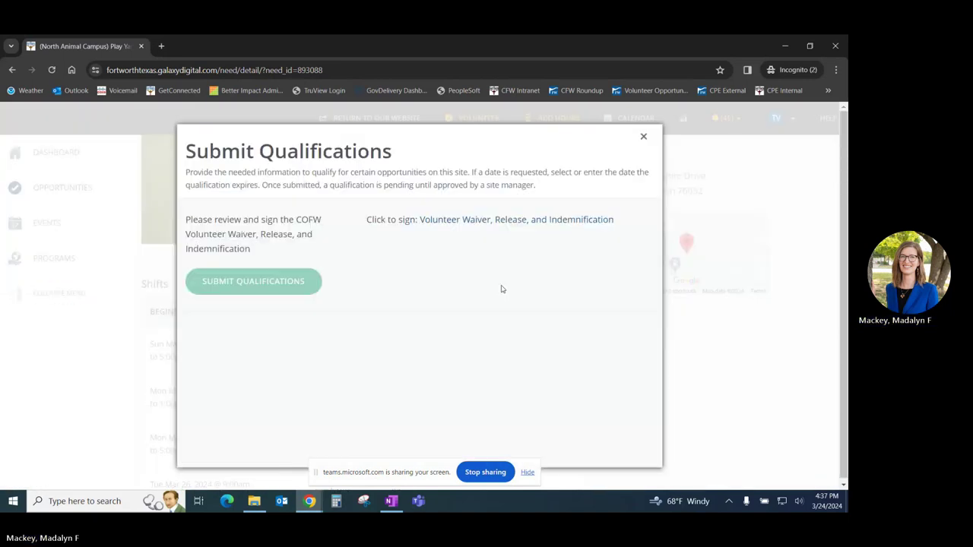
left_click(644, 138)
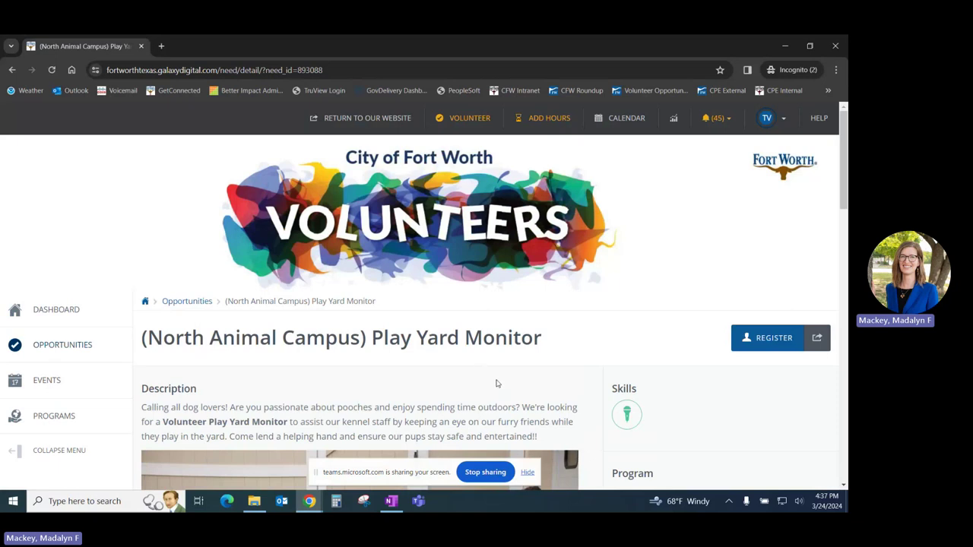
Go to the volunteer DASHBOARD.
left_click(55, 310)
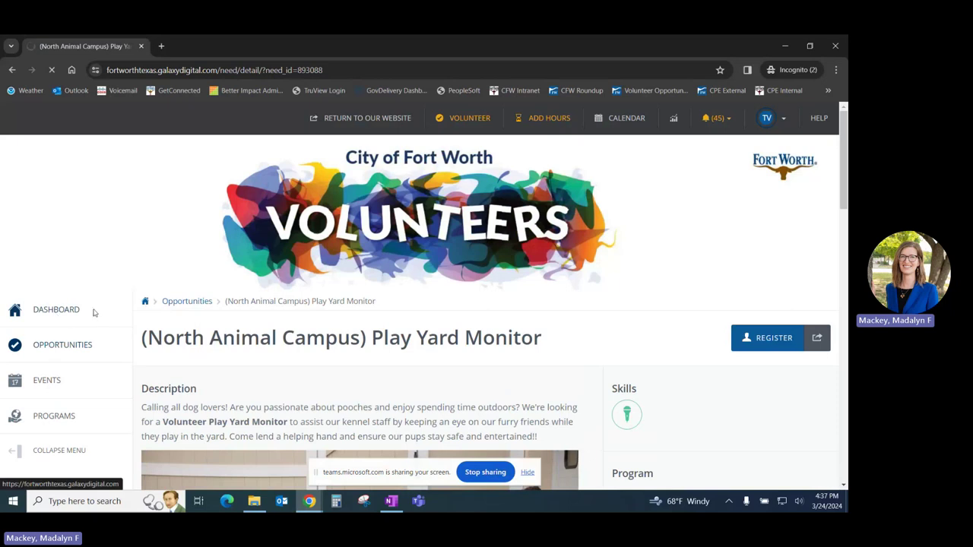
scroll(371, 318, "down", 2)
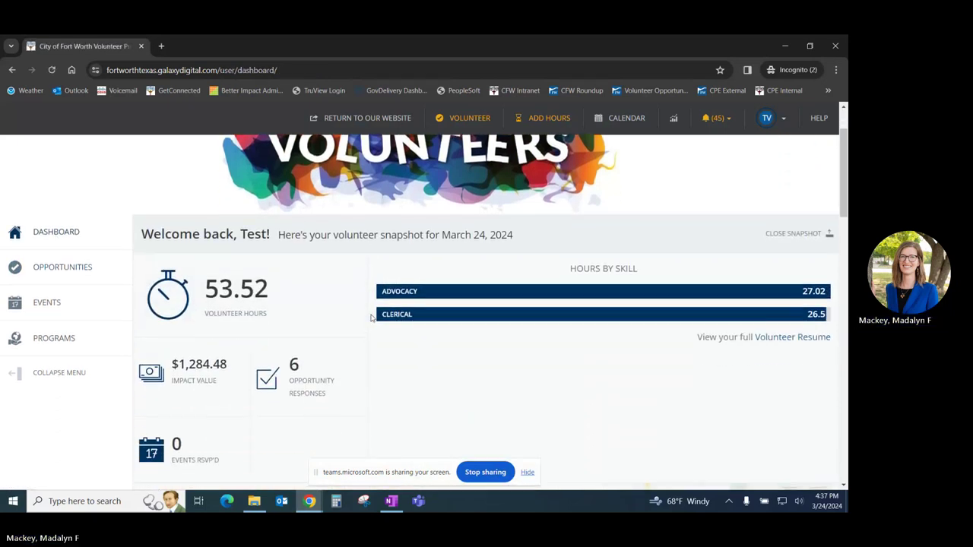
scroll(370, 318, "down", 1)
Open the '6 Opportunity Responses' card and review the Volunteer Responses table.
mouse_move(332, 347)
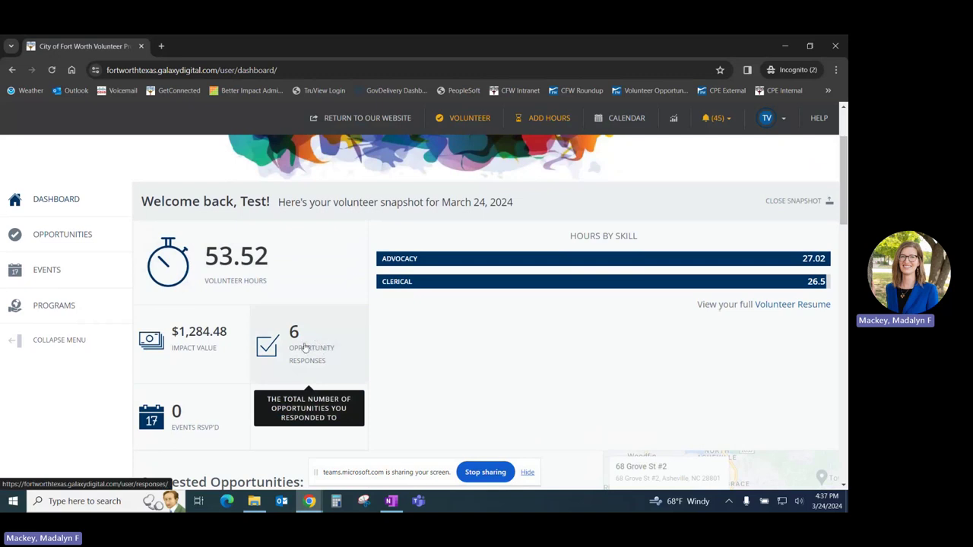
left_click(305, 347)
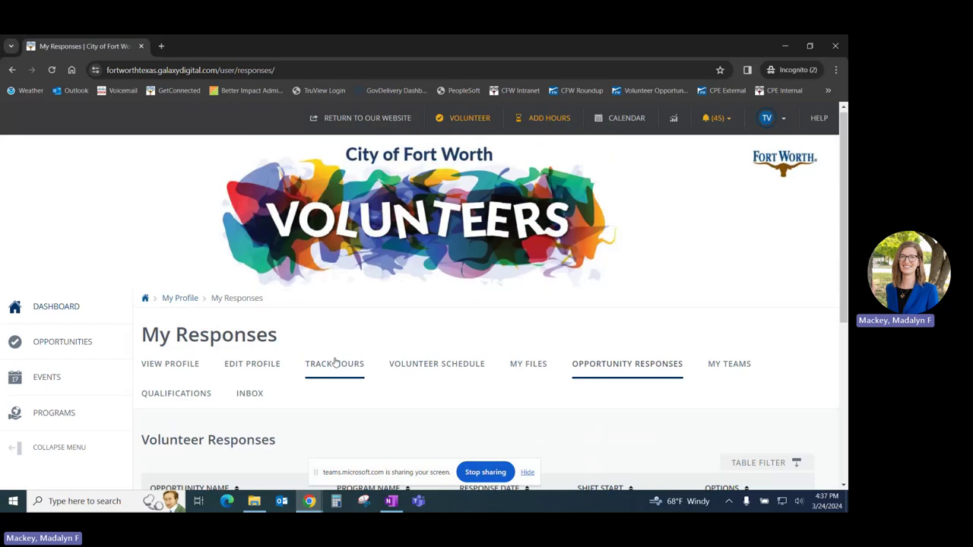
scroll(334, 362, "down", 3)
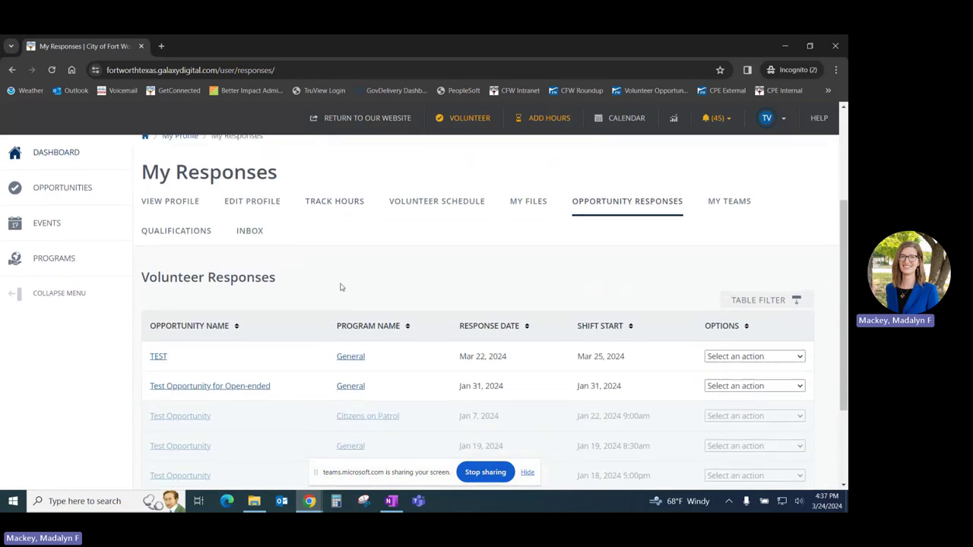
scroll(326, 300, "down", 2)
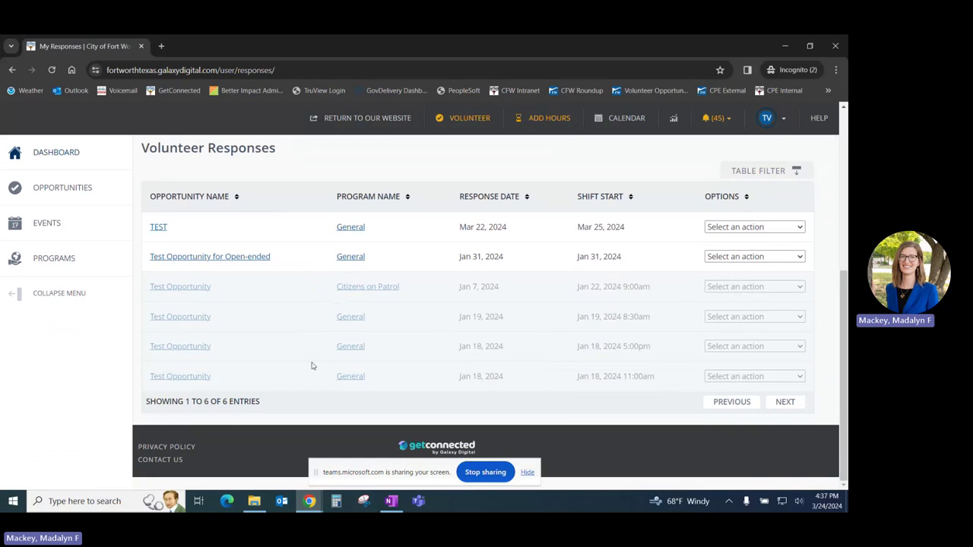
scroll(289, 326, "up", 1)
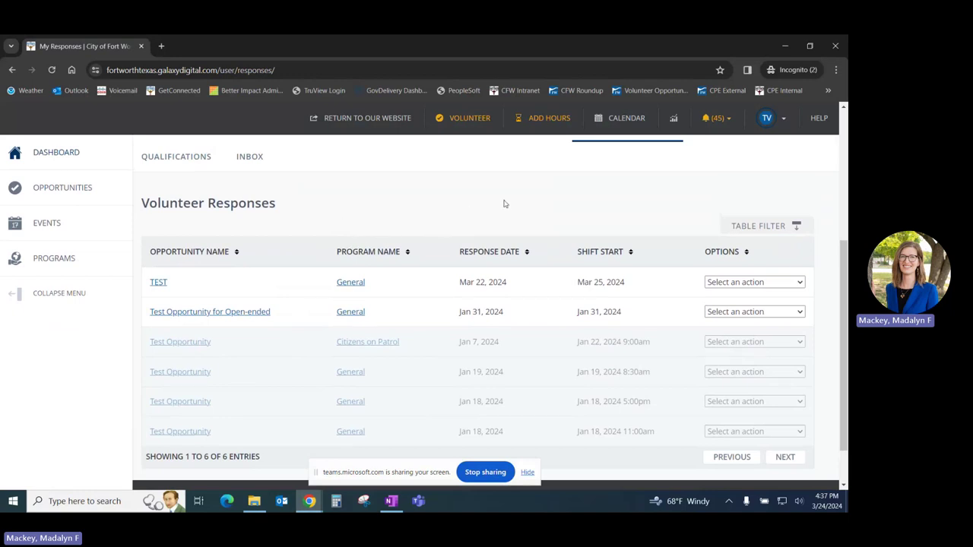
Unregister from Test Opportunity for Open-ended and confirm with Yes, leaving five responses.
left_click(802, 314)
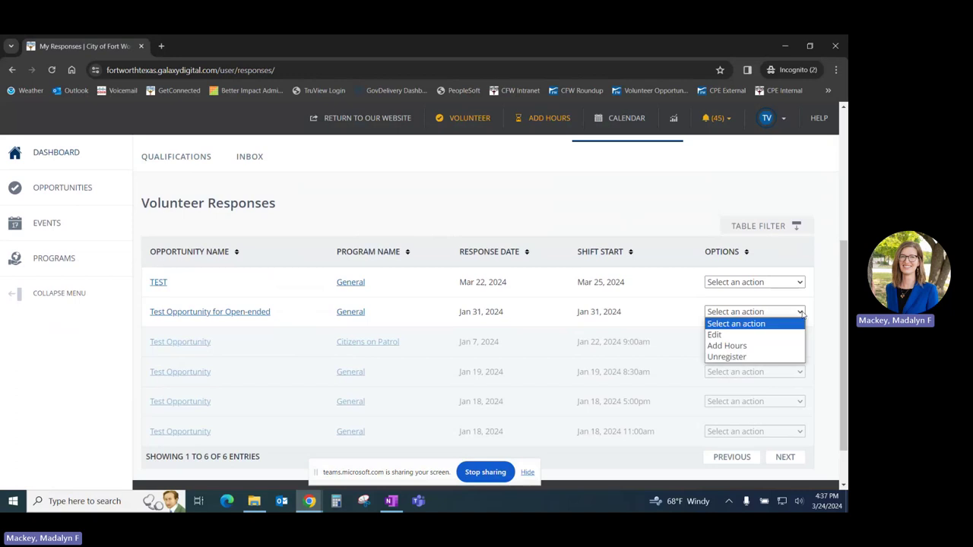
left_click(726, 357)
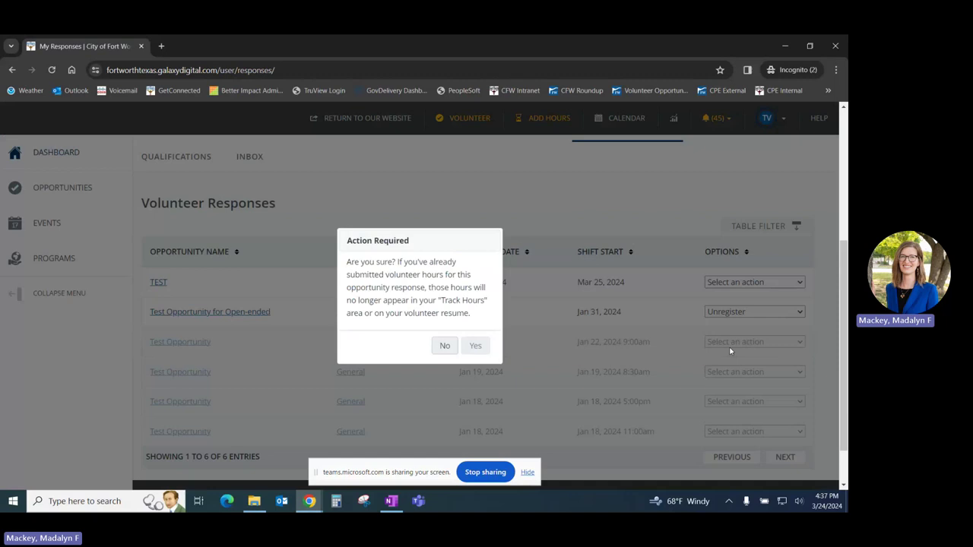
left_click(475, 347)
scroll(427, 315, "down", 4)
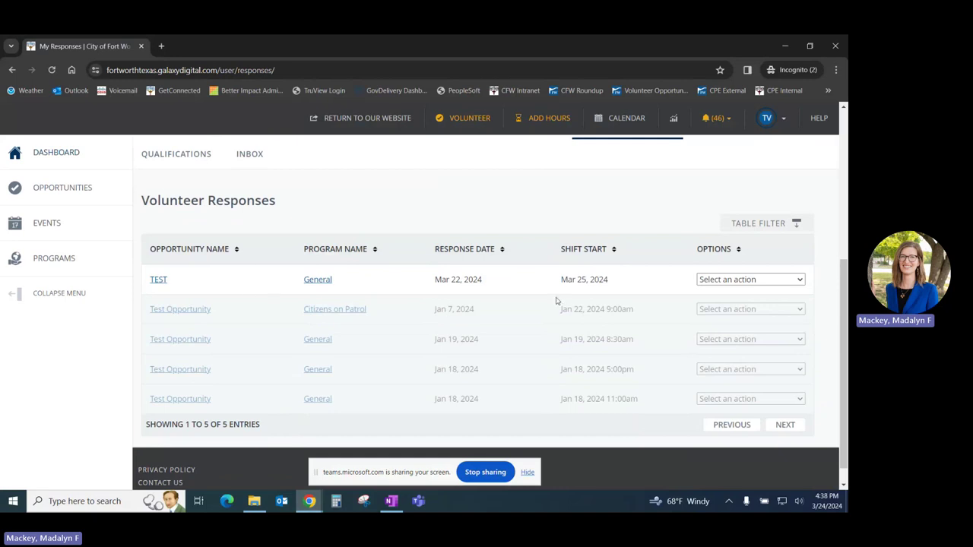
scroll(543, 304, "up", 3)
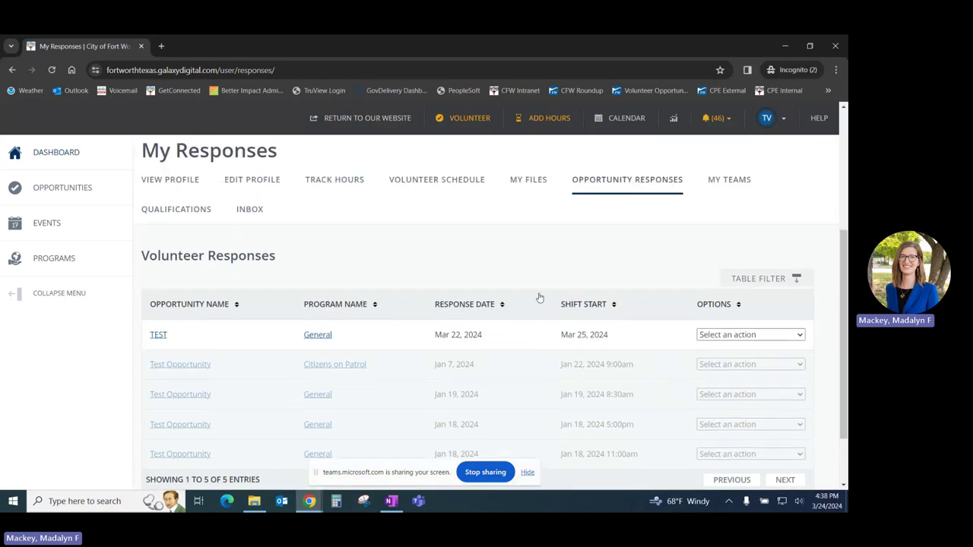
scroll(537, 301, "up", 1)
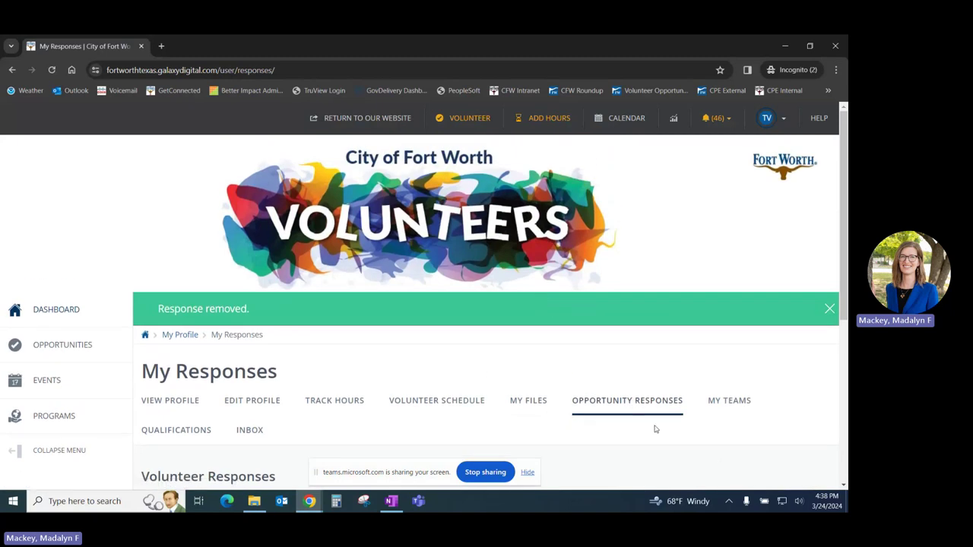
left_click(782, 122)
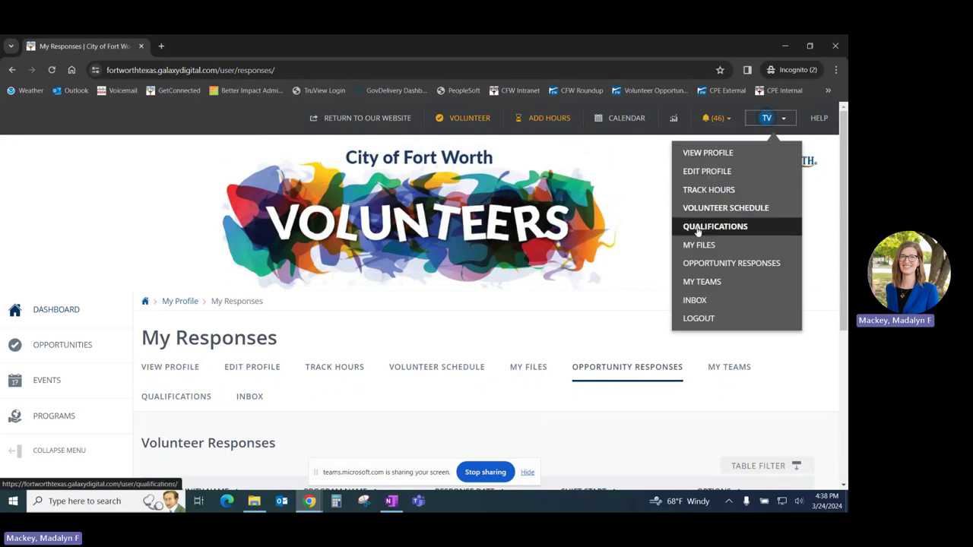
left_click(718, 269)
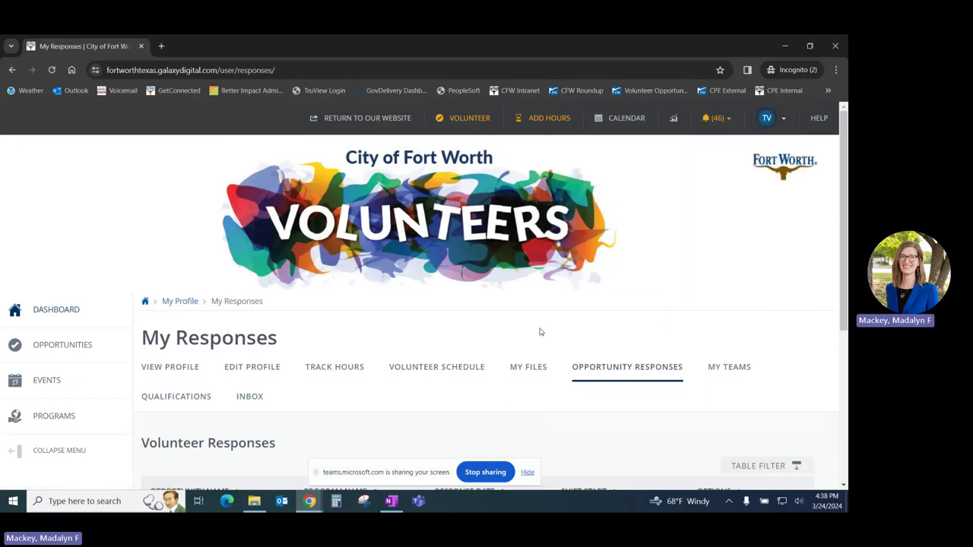
scroll(540, 332, "down", 3)
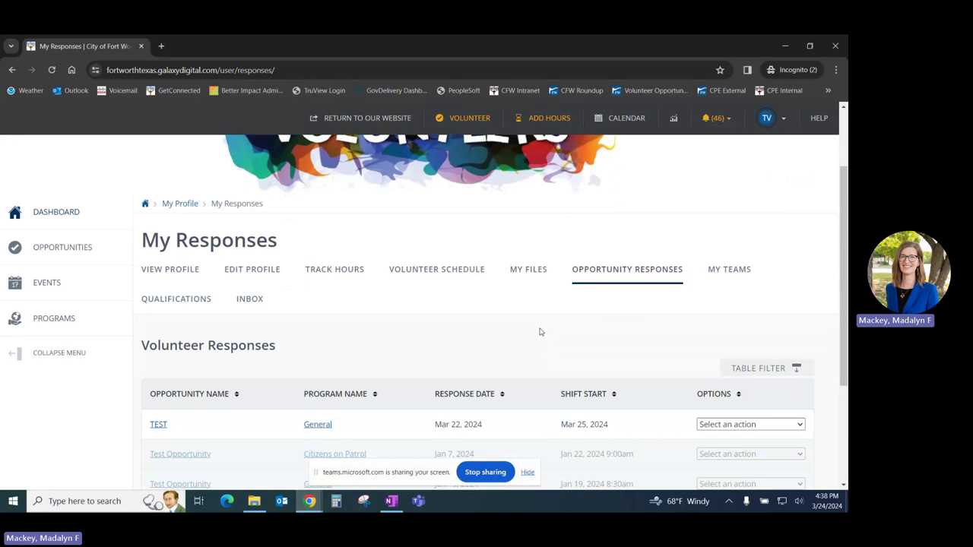
scroll(539, 333, "up", 1)
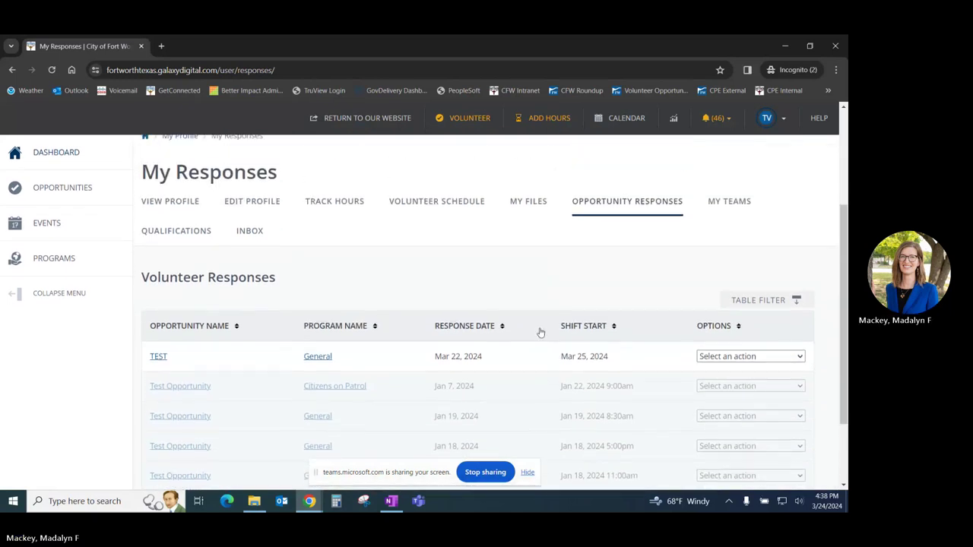